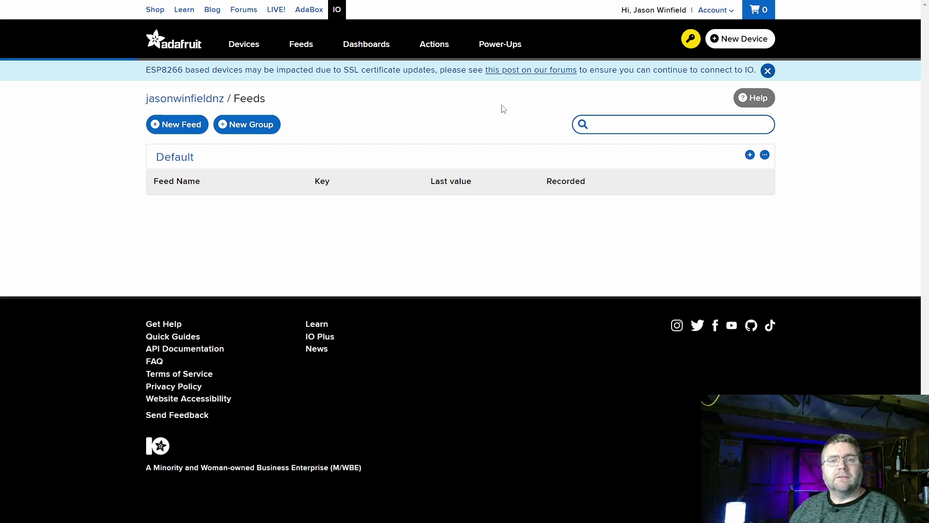
Cancel the new feed and copy 'col' from WLED's [mqttDeviceTopic]/col documentation topic
{"action": "left_click", "coordinate": [182, 131]}
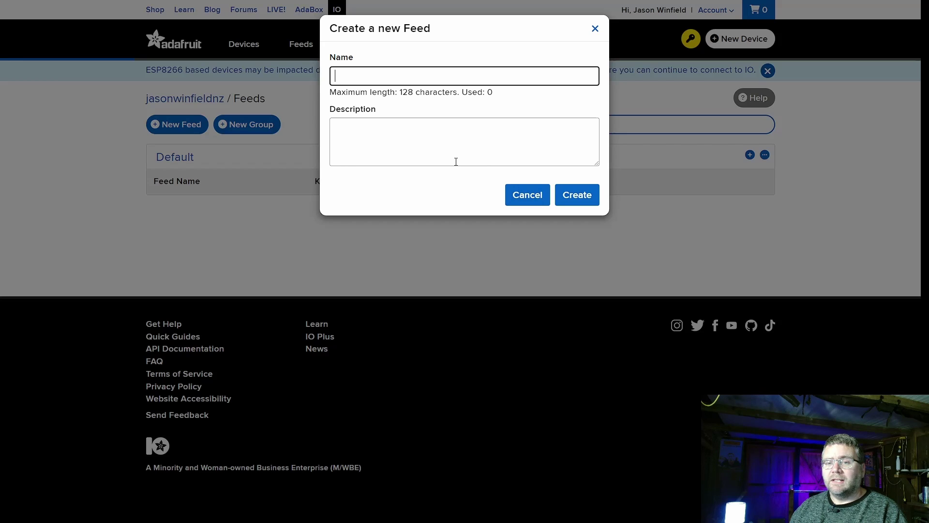
{"action": "left_click", "coordinate": [527, 195]}
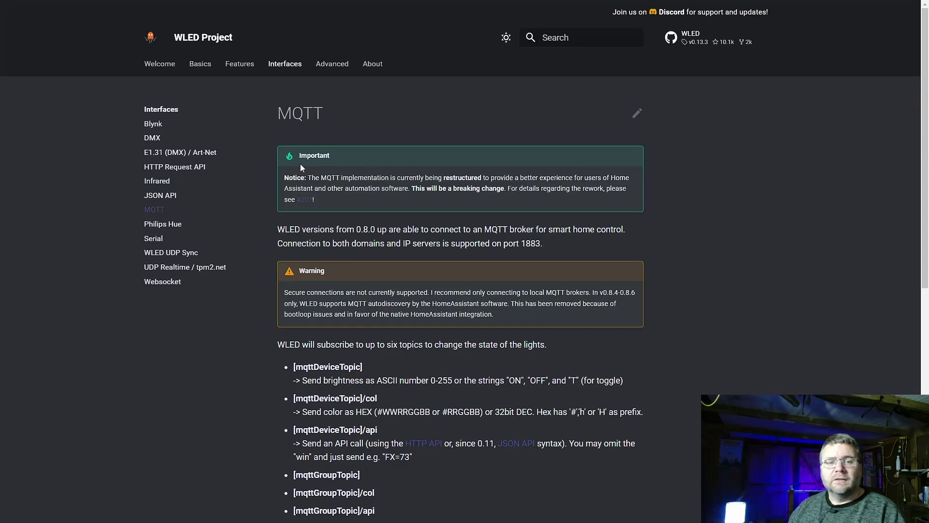
{"action": "scroll", "coordinate": [300, 163], "scroll_direction": "down", "scroll_amount": 5}
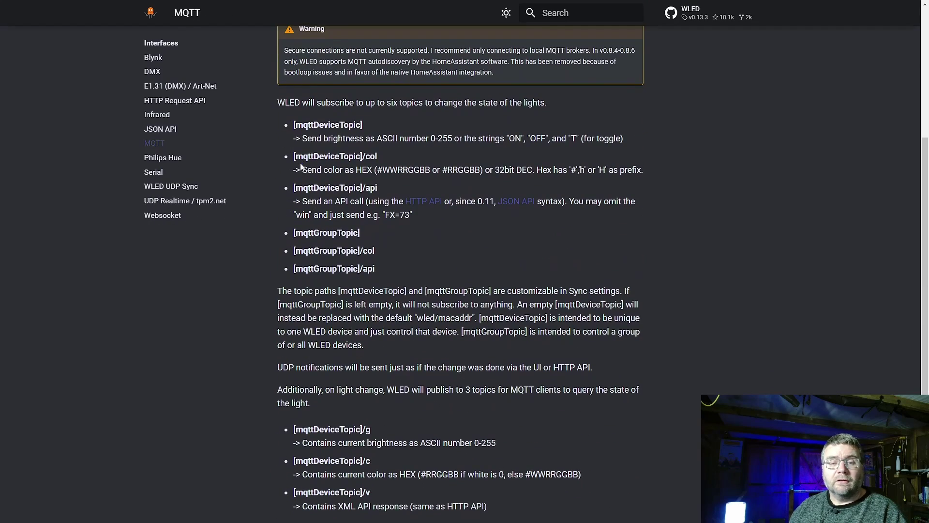
{"action": "scroll", "coordinate": [402, 348], "scroll_direction": "down", "scroll_amount": 2}
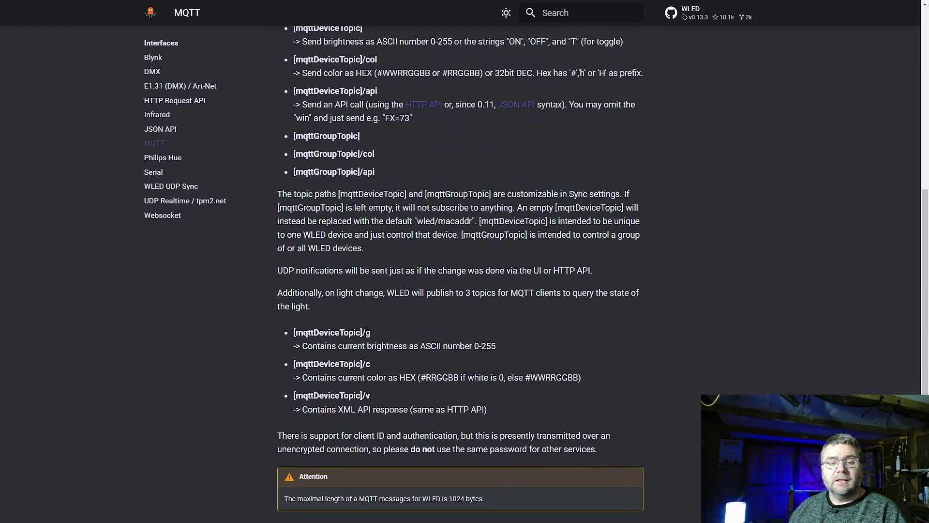
{"action": "scroll", "coordinate": [376, 242], "scroll_direction": "up", "scroll_amount": 3}
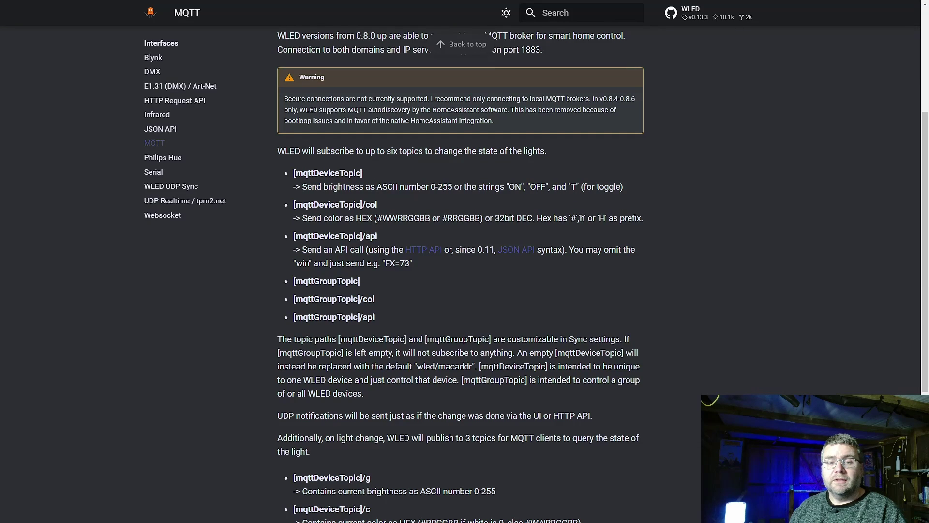
{"action": "right_click", "coordinate": [370, 205]}
{"action": "left_click", "coordinate": [382, 212]}
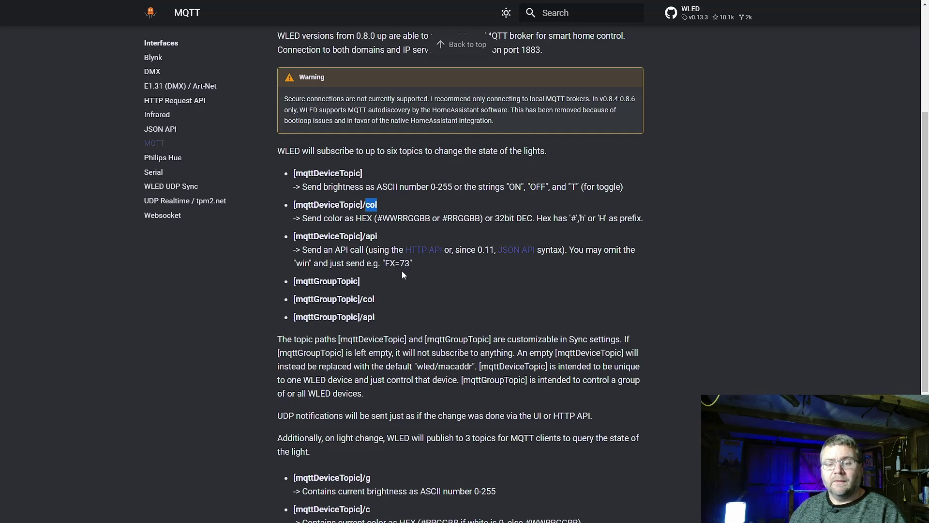
{"action": "key", "text": "ctrl+Tab"}
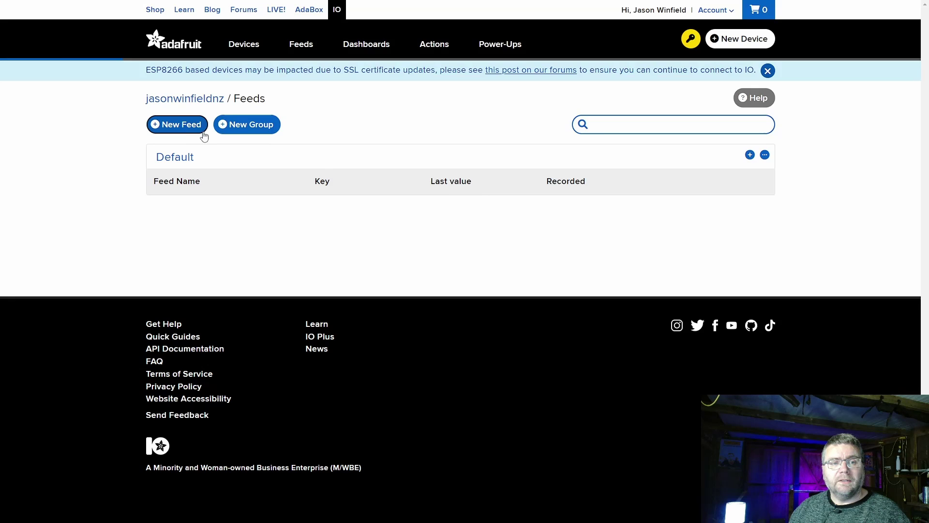
Create a new Adafruit IO feed named 'col'
{"action": "left_click", "coordinate": [178, 124]}
{"action": "type", "text": "col"}
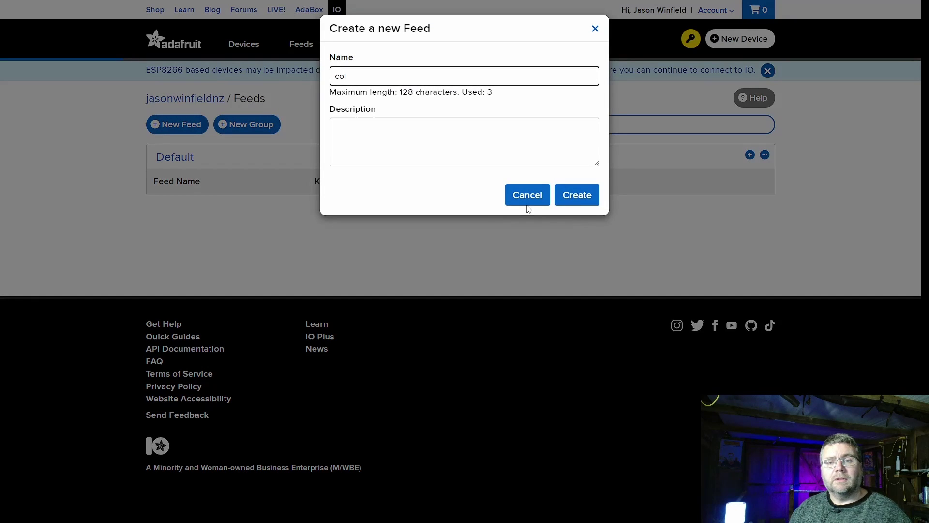
{"action": "left_click", "coordinate": [571, 195]}
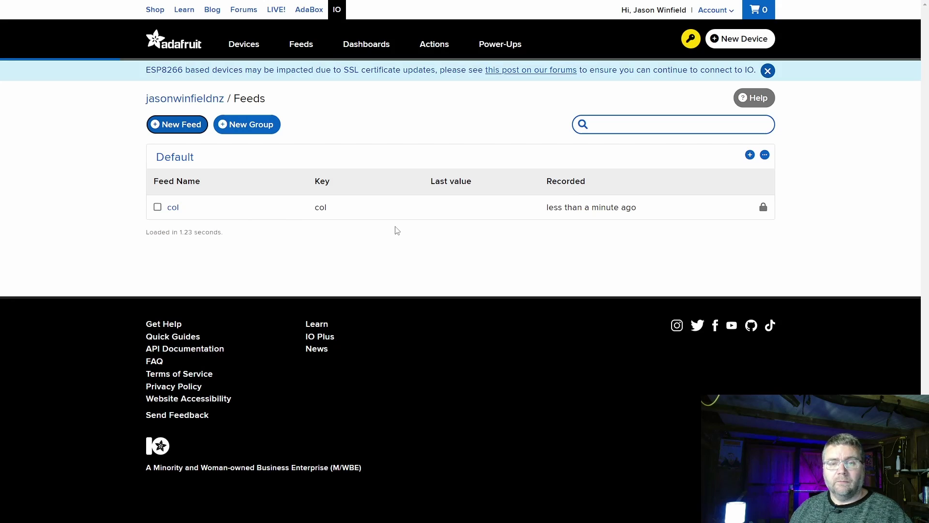
Open the col feed's settings and select the MQTT topic path before 'col'
{"action": "left_click", "coordinate": [173, 208]}
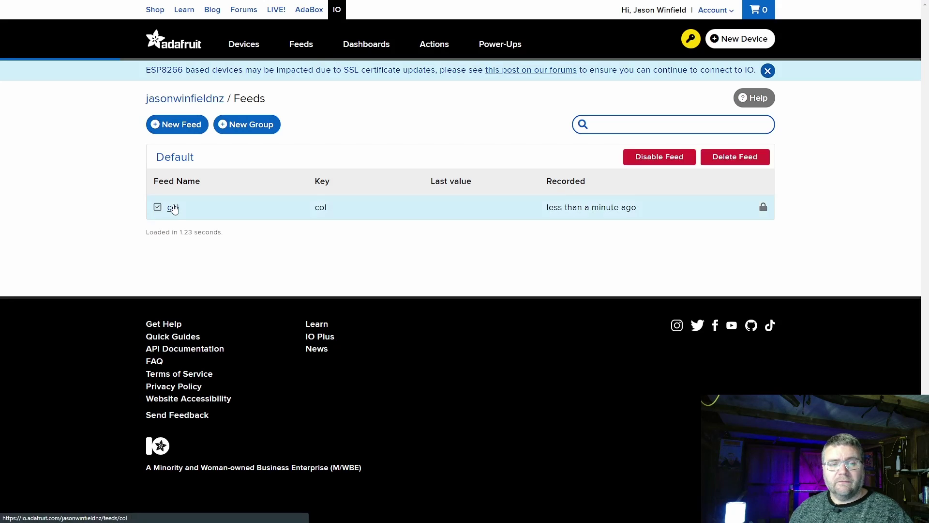
{"action": "left_click", "coordinate": [173, 208]}
{"action": "left_click", "coordinate": [710, 128]}
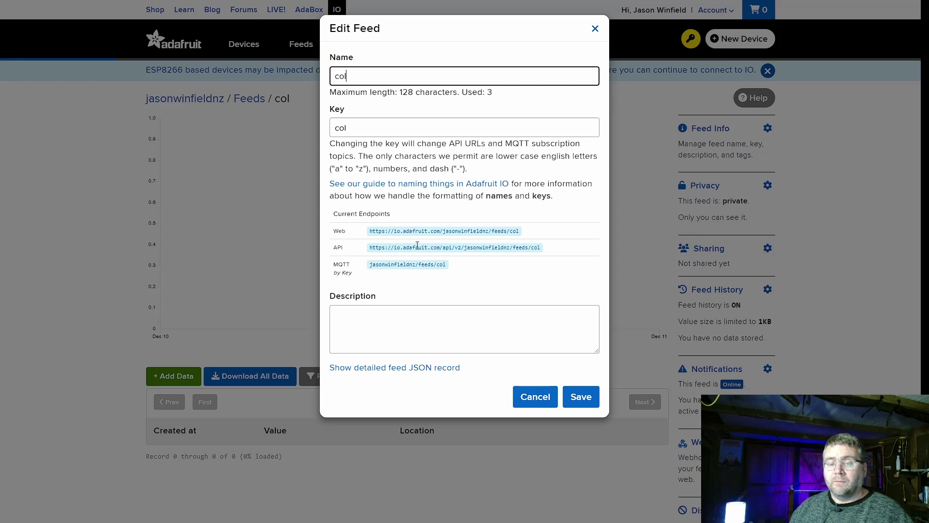
{"action": "left_click_drag", "start_coordinate": [369, 265], "coordinate": [440, 276]}
{"action": "key", "text": "ctrl+c"}
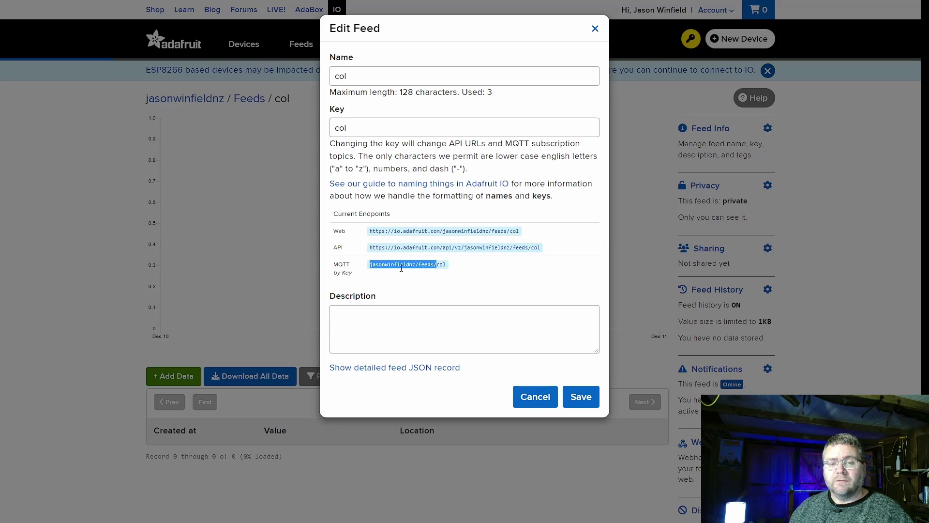
Close Edit Feed and go to the MQTT section of WLED's Sync Interfaces settings
{"action": "left_click", "coordinate": [518, 390]}
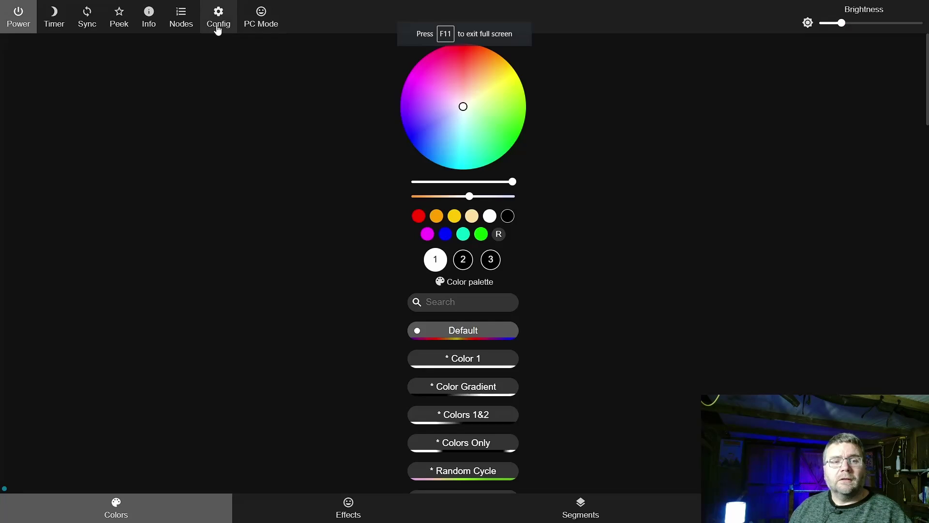
{"action": "left_click", "coordinate": [217, 21]}
{"action": "left_click", "coordinate": [425, 295]}
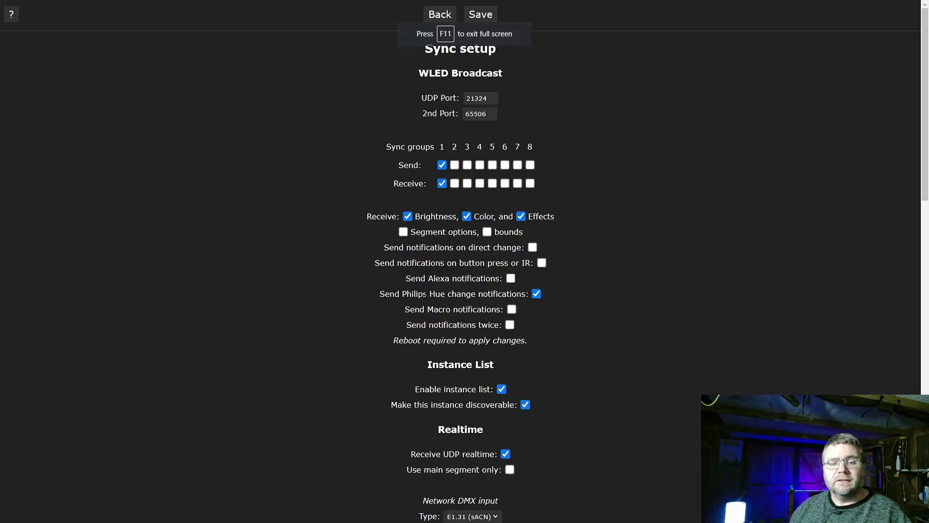
{"action": "scroll", "coordinate": [545, 274], "scroll_direction": "up", "scroll_amount": 4, "text": "ctrl"}
{"action": "scroll", "coordinate": [546, 279], "scroll_direction": "down", "scroll_amount": 12}
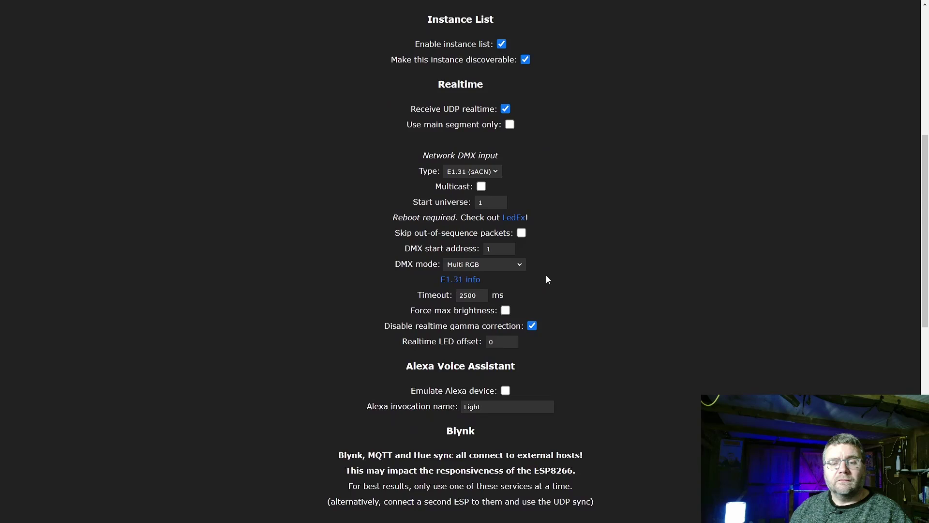
{"action": "scroll", "coordinate": [547, 280], "scroll_direction": "down", "scroll_amount": 1}
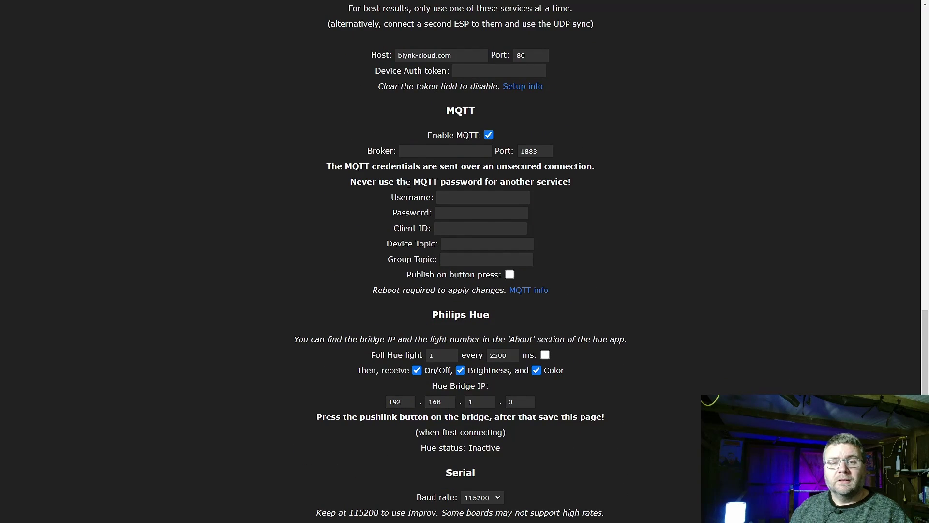
Paste the username/feeds/ path into both WLED Device Topic and Group Topic
{"action": "left_click", "coordinate": [471, 242]}
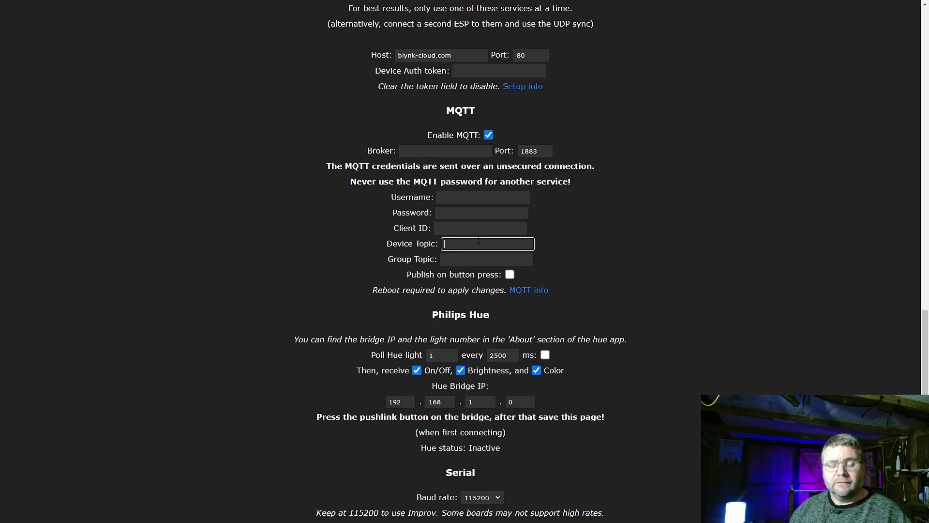
{"action": "key", "text": "ctrl+v"}
{"action": "left_click", "coordinate": [461, 260]}
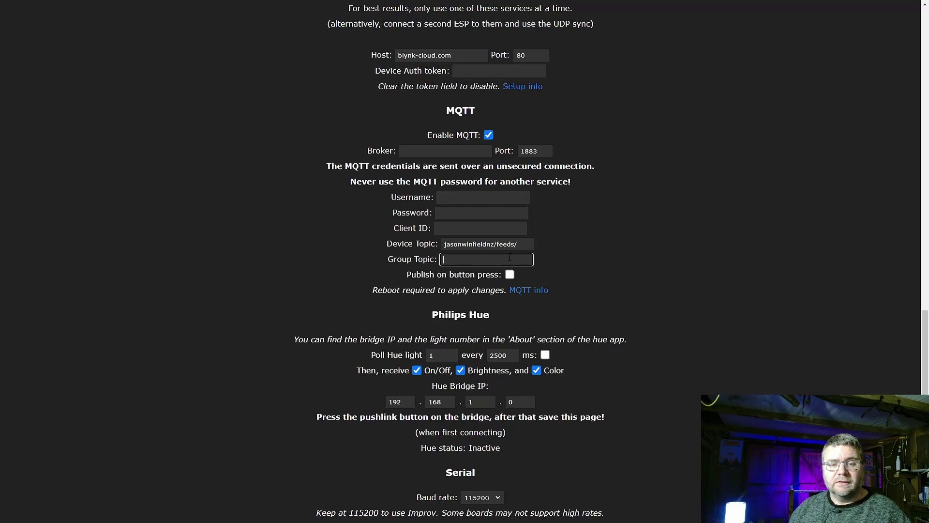
{"action": "key", "text": "ctrl+v"}
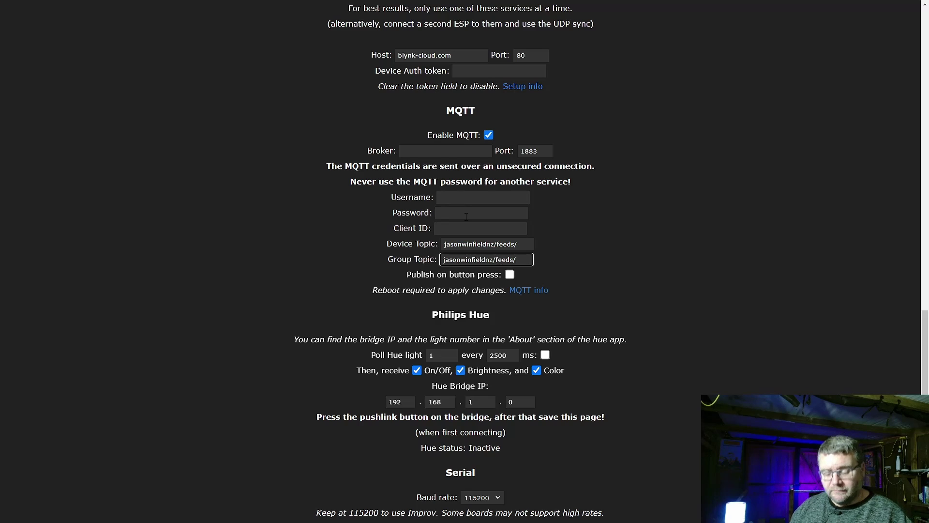
{"action": "key", "text": "alt+Tab"}
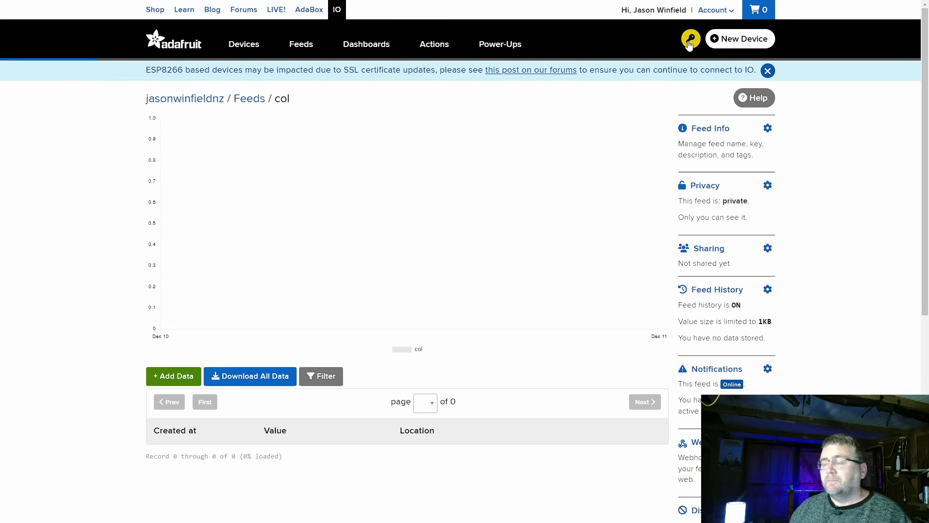
Copy the Adafruit IO Active Key and select the io.adafruit.com broker address in WLED
{"action": "left_click", "coordinate": [690, 41]}
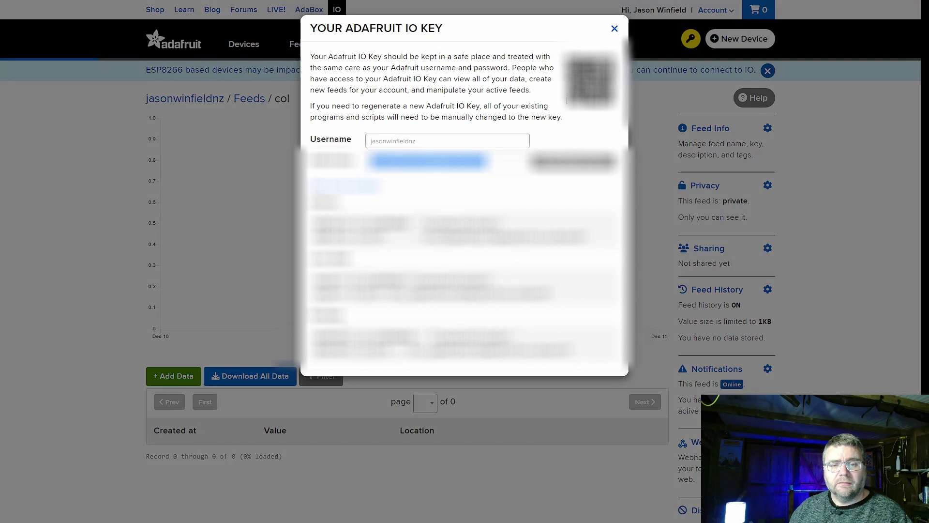
{"action": "left_click_drag", "start_coordinate": [422, 224], "coordinate": [505, 224]}
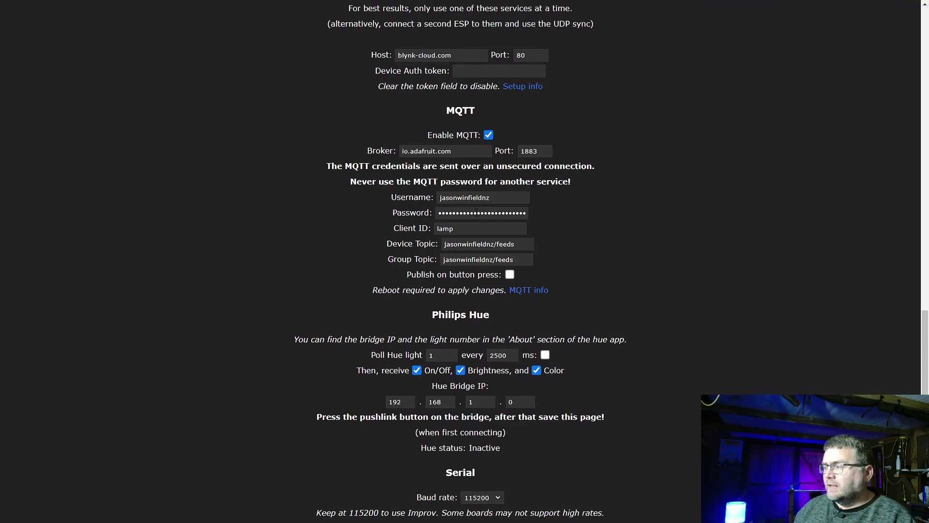
{"action": "left_click_drag", "start_coordinate": [458, 146], "coordinate": [362, 144]}
Tidy the WLED Device Topic value so it ends with /feeds
{"action": "left_click", "coordinate": [296, 135]}
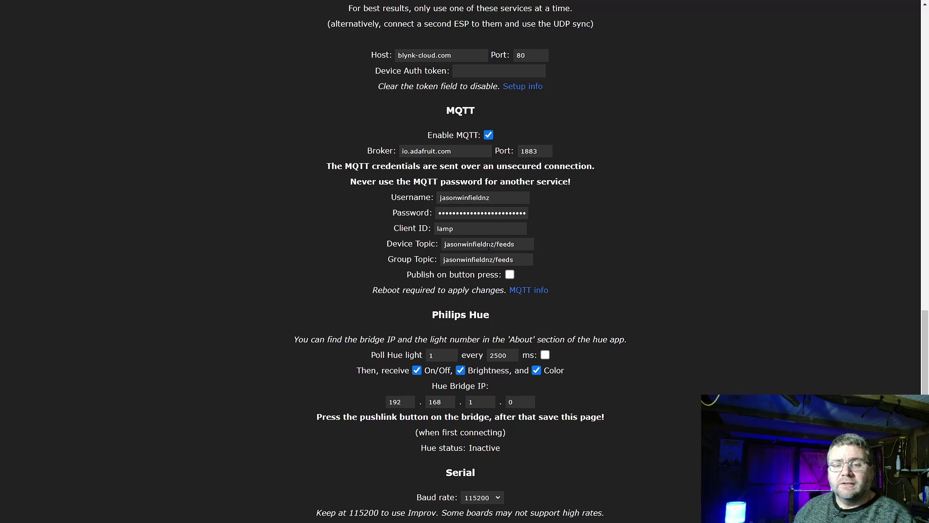
{"action": "left_click_drag", "start_coordinate": [445, 245], "coordinate": [496, 243]}
{"action": "left_click", "coordinate": [528, 245]}
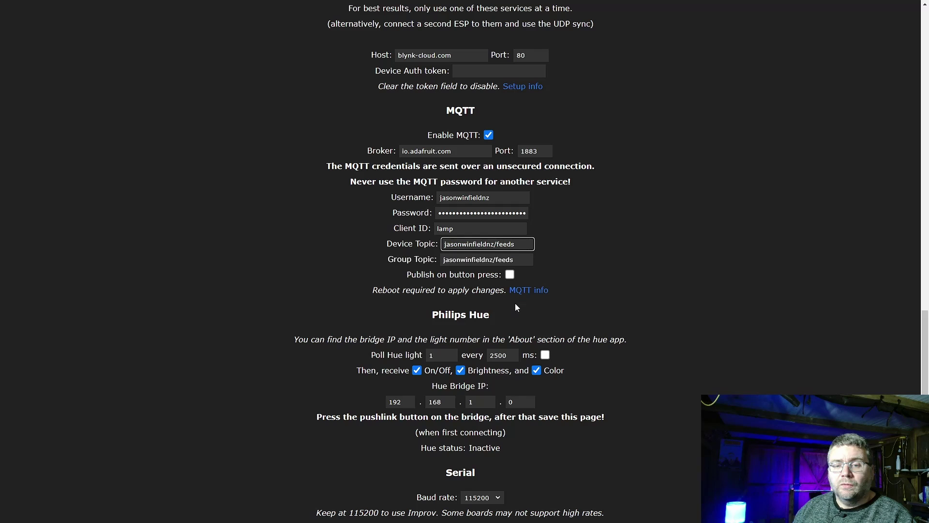
Save the WLED MQTT settings and return to the main colour page
{"action": "scroll", "coordinate": [490, 463], "scroll_direction": "down", "scroll_amount": 1}
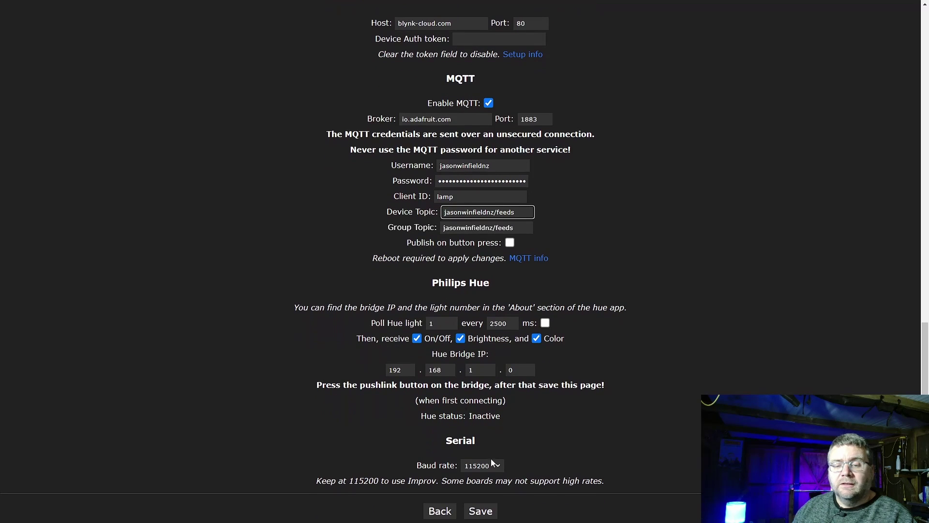
{"action": "left_click", "coordinate": [481, 511]}
{"action": "left_click", "coordinate": [488, 49]}
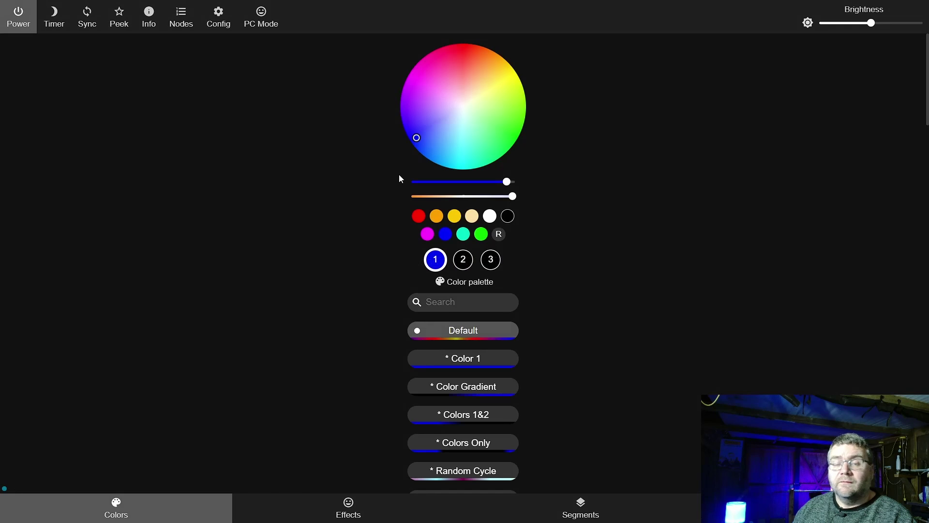
Reboot WLED from the Info panel and confirm the reboot
{"action": "left_click", "coordinate": [149, 17]}
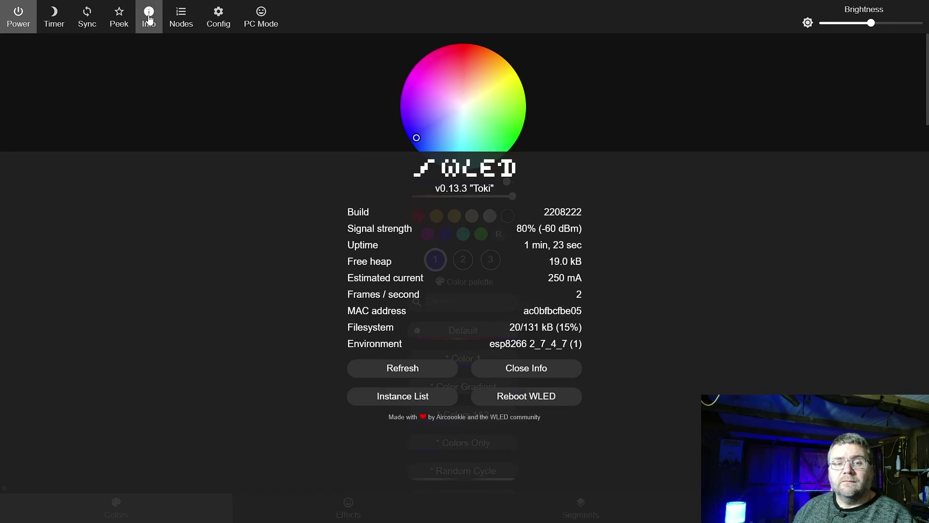
{"action": "left_click", "coordinate": [522, 279]}
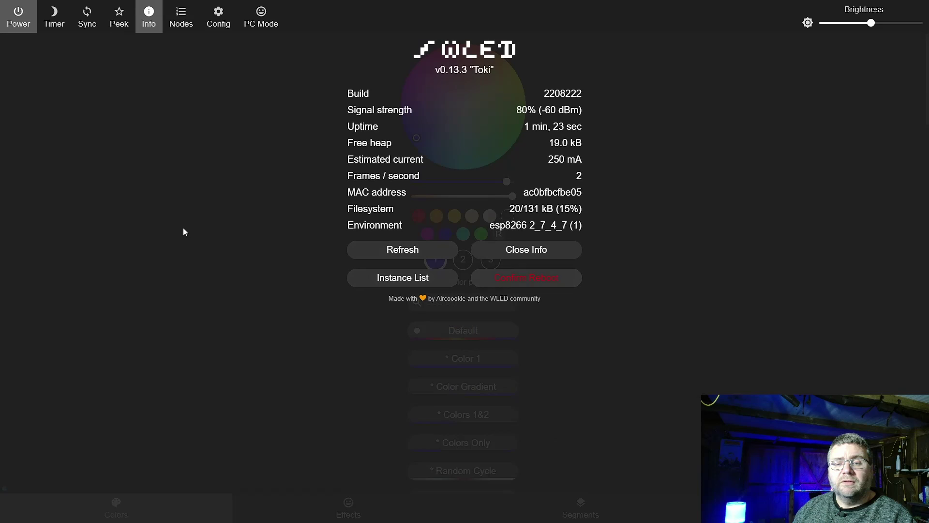
{"action": "left_click", "coordinate": [500, 280]}
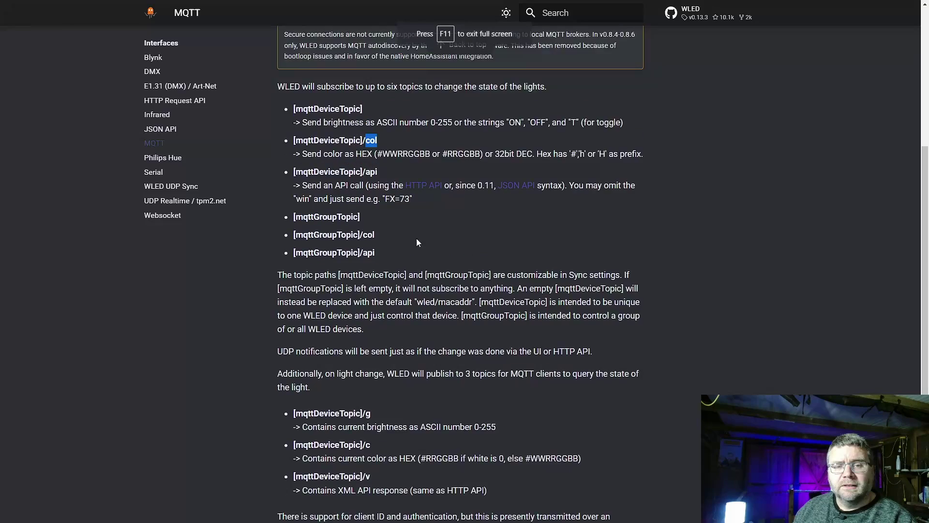
Add the value #ff0000 as a new data point on the col feed
{"action": "scroll", "coordinate": [435, 228], "scroll_direction": "up", "scroll_amount": 2}
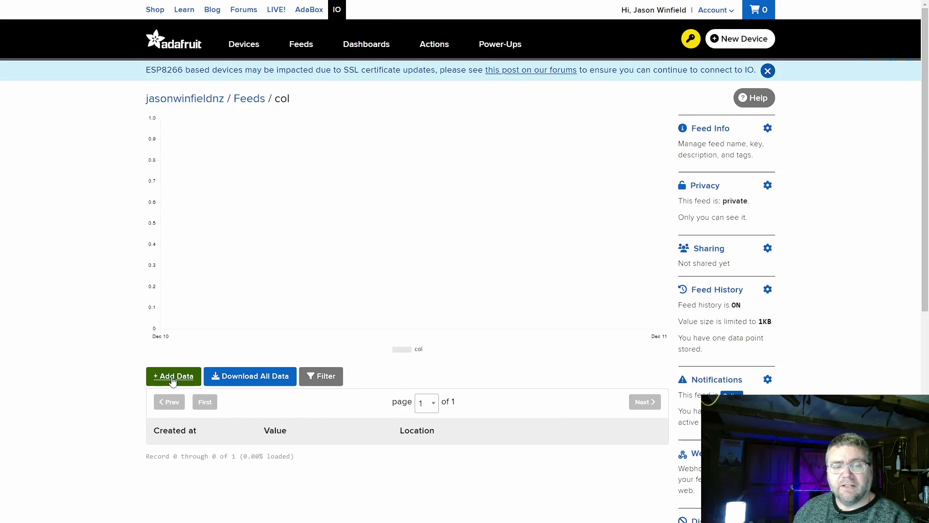
{"action": "left_click", "coordinate": [173, 376]}
{"action": "type", "text": "#ff00"}
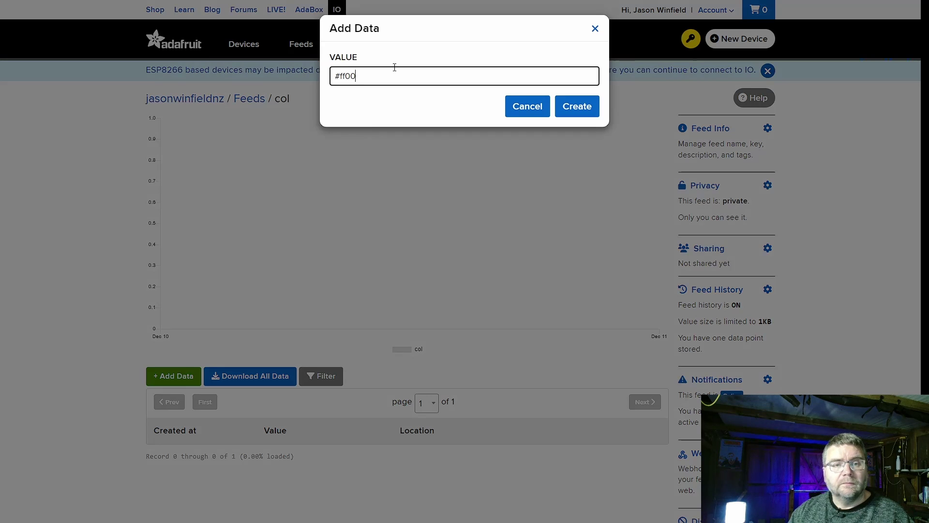
{"action": "type", "text": "00"}
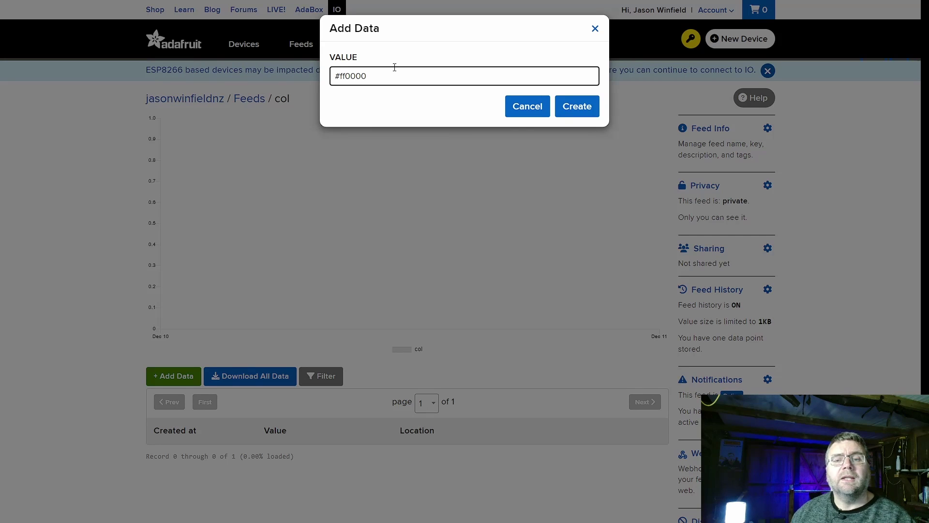
{"action": "left_click", "coordinate": [573, 106]}
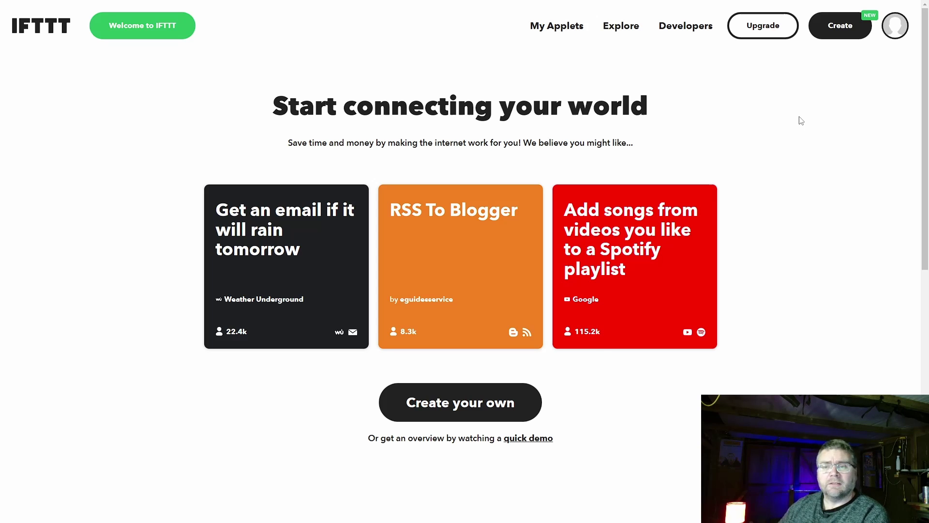
Create a new applet with Google Assistant V2 'Activate scene' as its trigger
{"action": "left_click", "coordinate": [838, 30]}
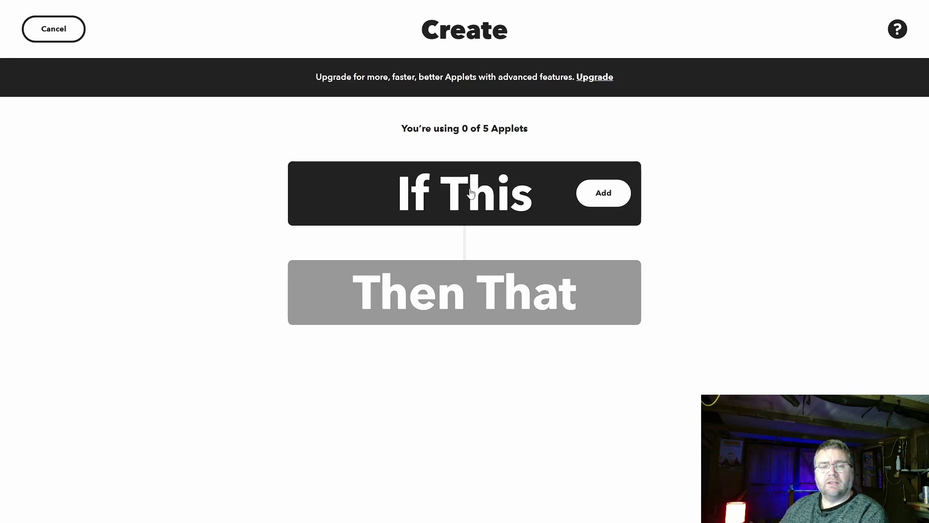
{"action": "left_click", "coordinate": [601, 191]}
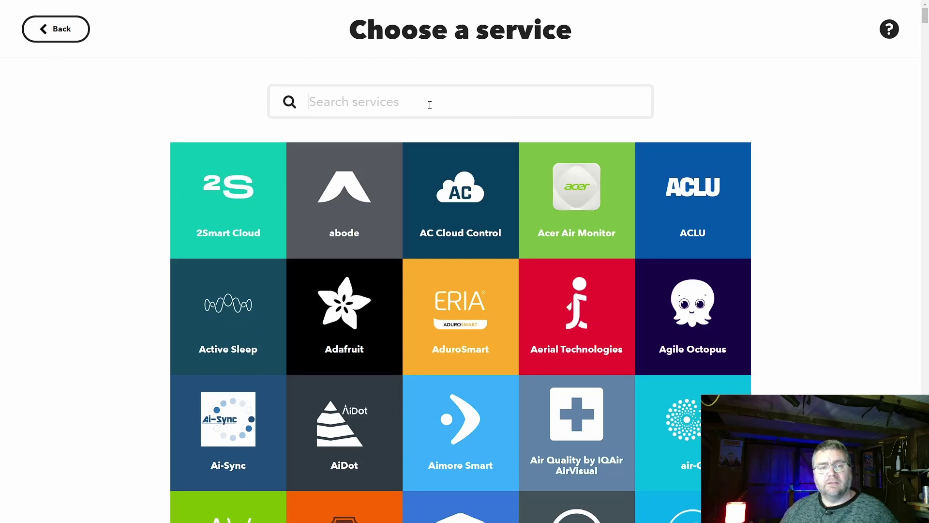
{"action": "type", "text": "goog"}
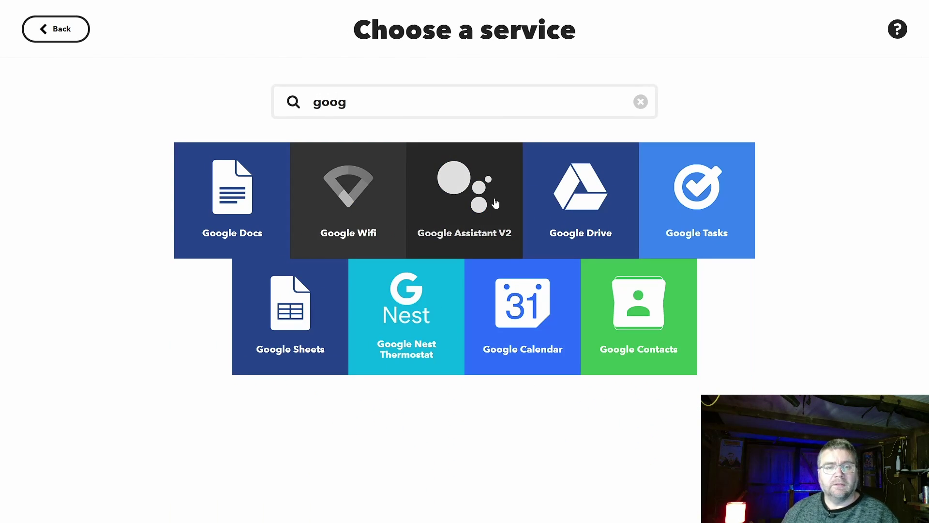
{"action": "left_click", "coordinate": [469, 234]}
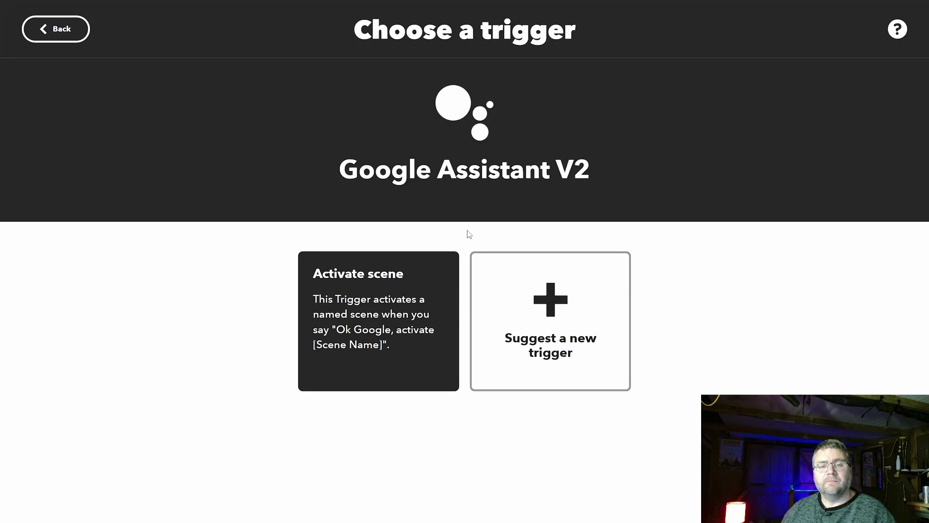
{"action": "left_click", "coordinate": [370, 305]}
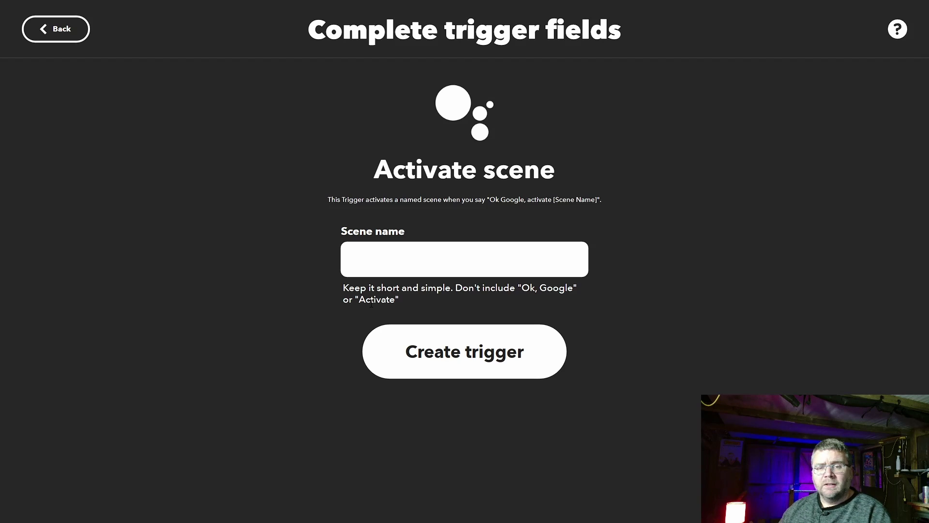
Set the trigger's scene name to 'light' and create the trigger
{"action": "left_click", "coordinate": [420, 258]}
{"action": "type", "text": "light"}
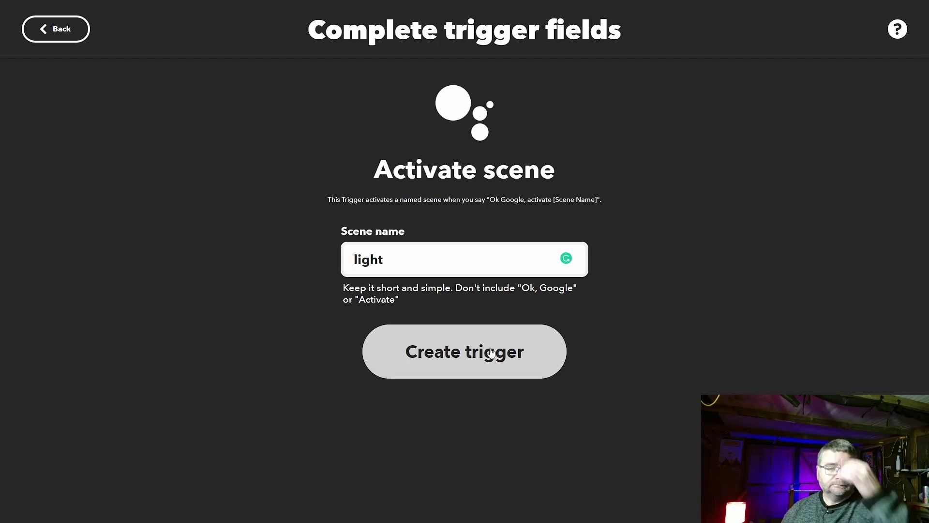
{"action": "left_click", "coordinate": [491, 353]}
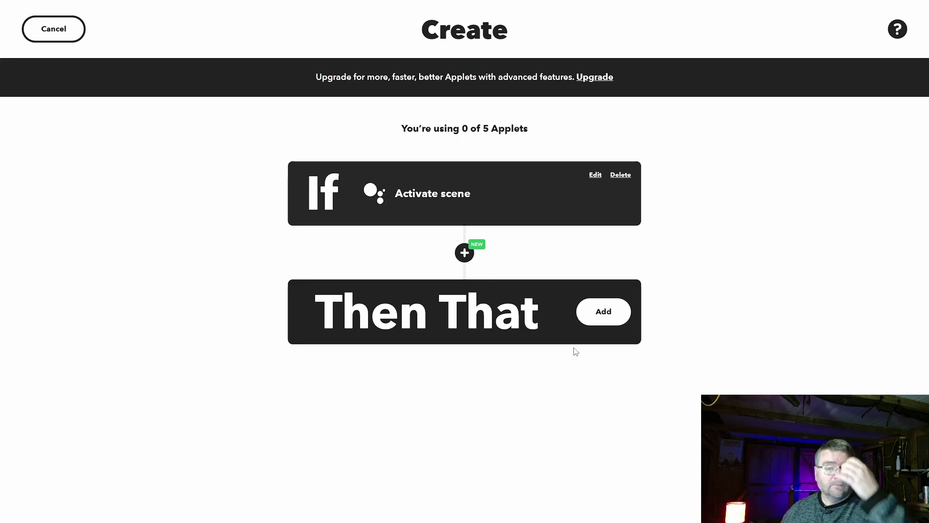
Add an Adafruit 'Send data to Adafruit IO' action sending #FFFFFF to feed col
{"action": "left_click", "coordinate": [603, 313]}
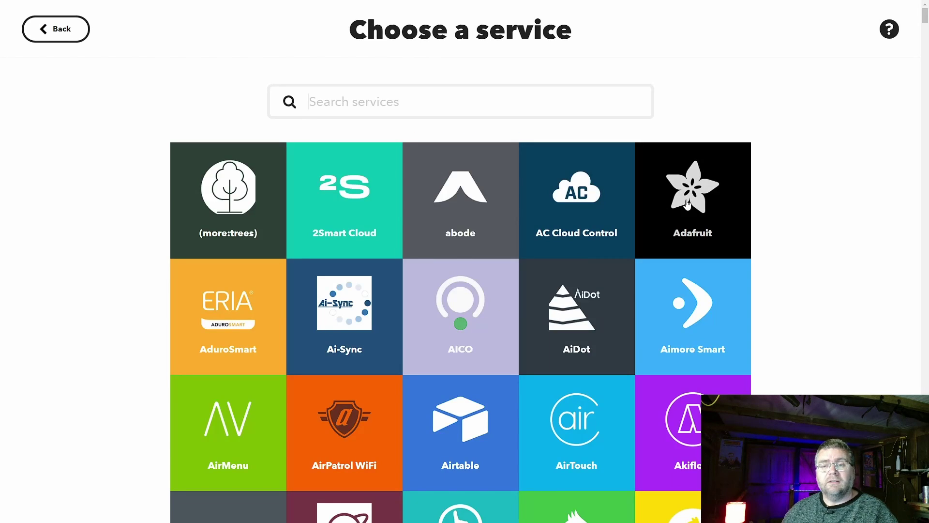
{"action": "left_click", "coordinate": [687, 203]}
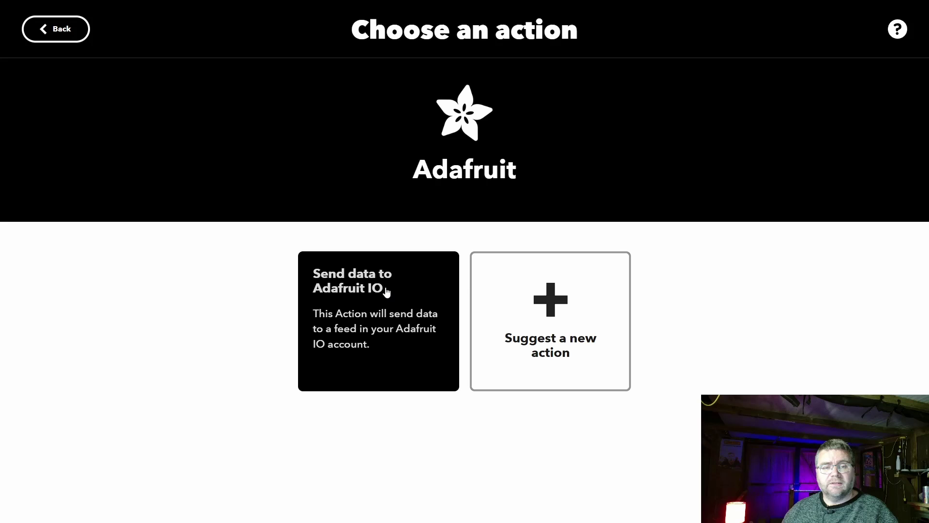
{"action": "left_click", "coordinate": [361, 294]}
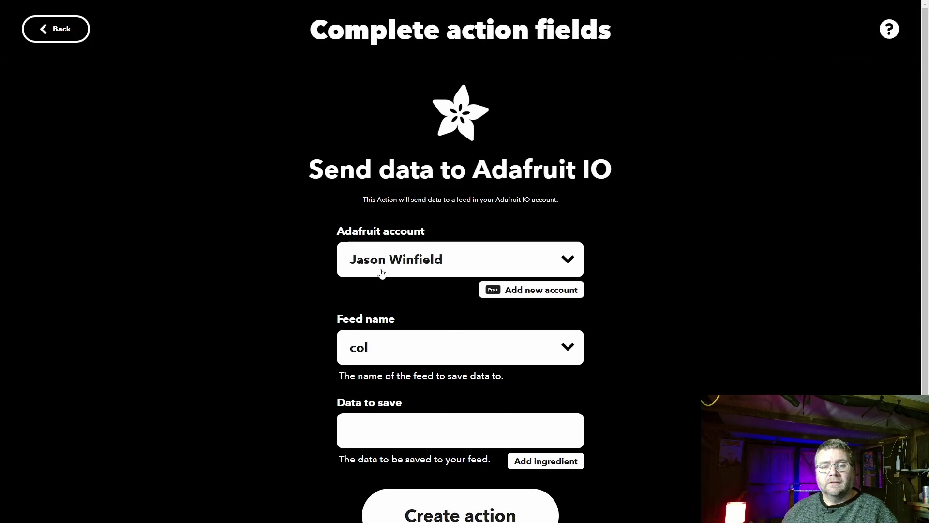
{"action": "scroll", "coordinate": [303, 276], "scroll_direction": "down", "scroll_amount": 1}
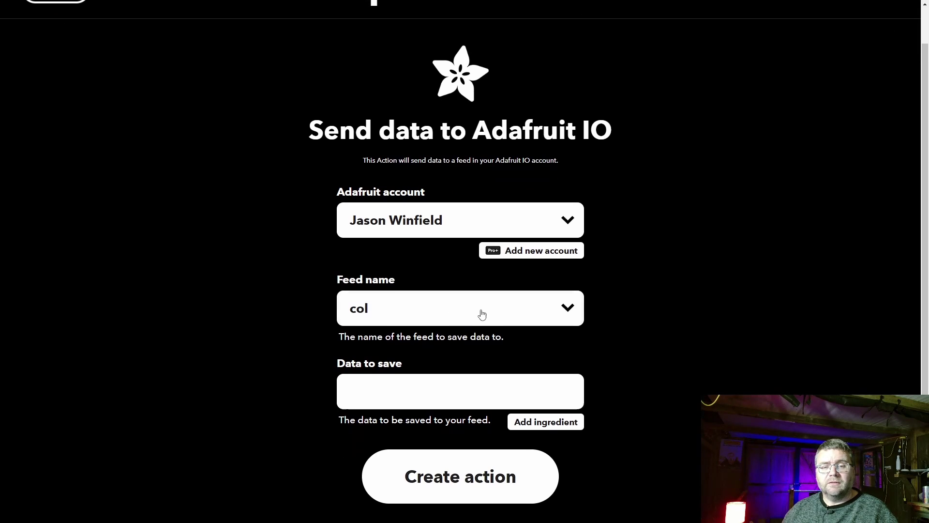
{"action": "left_click", "coordinate": [482, 315]}
{"action": "left_click", "coordinate": [482, 314]}
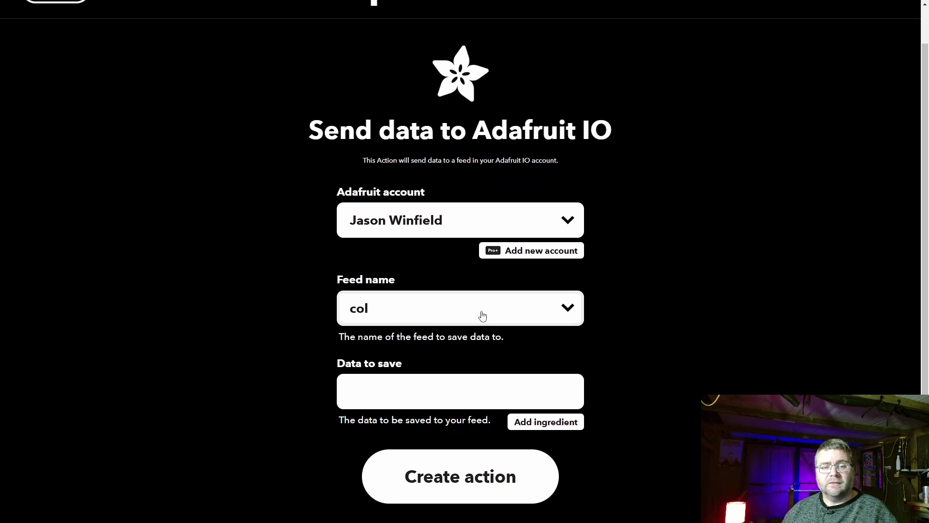
{"action": "left_click", "coordinate": [408, 404]}
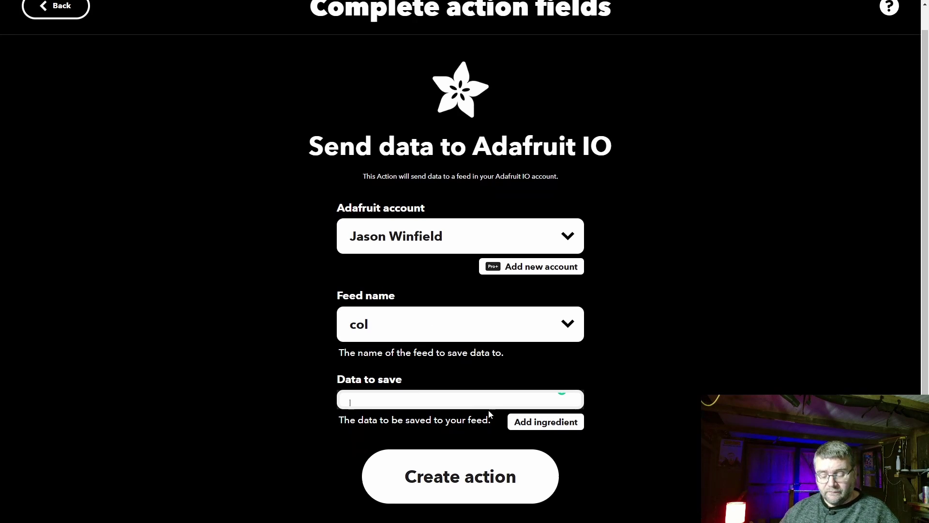
{"action": "type", "text": "#FFFFFF"}
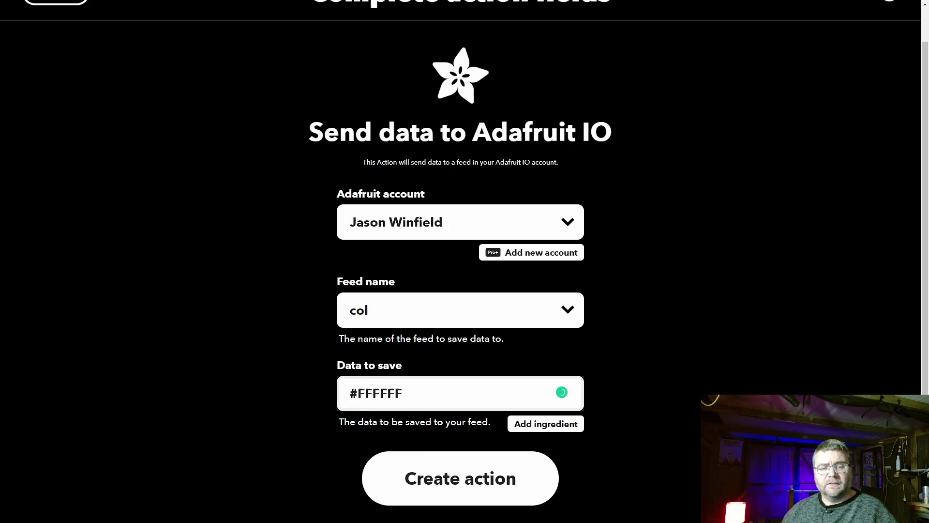
{"action": "left_click", "coordinate": [423, 473]}
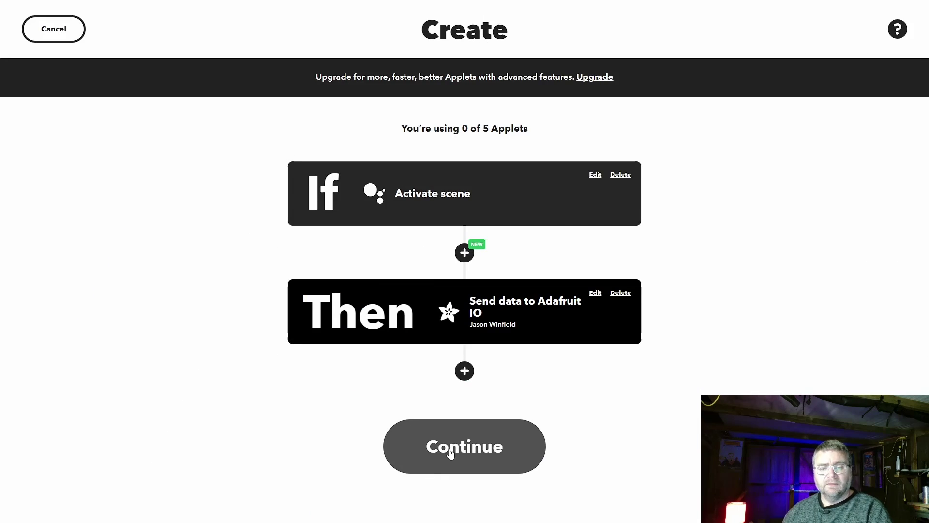
Review and finish the light applet to connect it
{"action": "left_click", "coordinate": [457, 449]}
{"action": "left_click", "coordinate": [452, 358]}
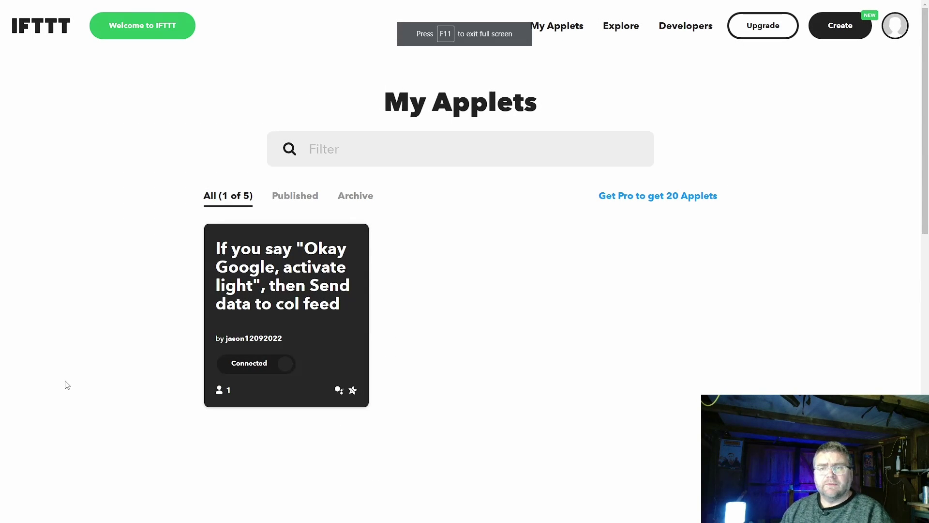
Start a new applet triggered by the Google Assistant V2 scene 'light off'
{"action": "left_click", "coordinate": [837, 33]}
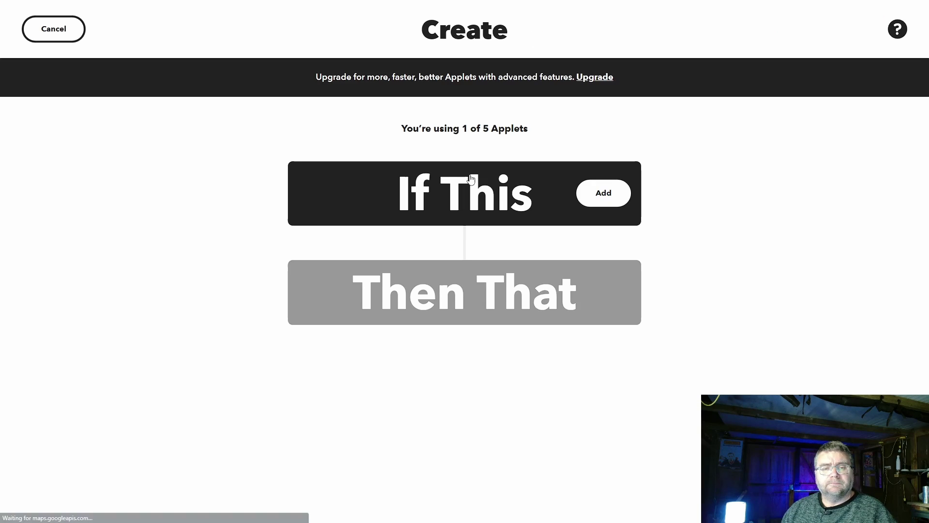
{"action": "left_click", "coordinate": [588, 189]}
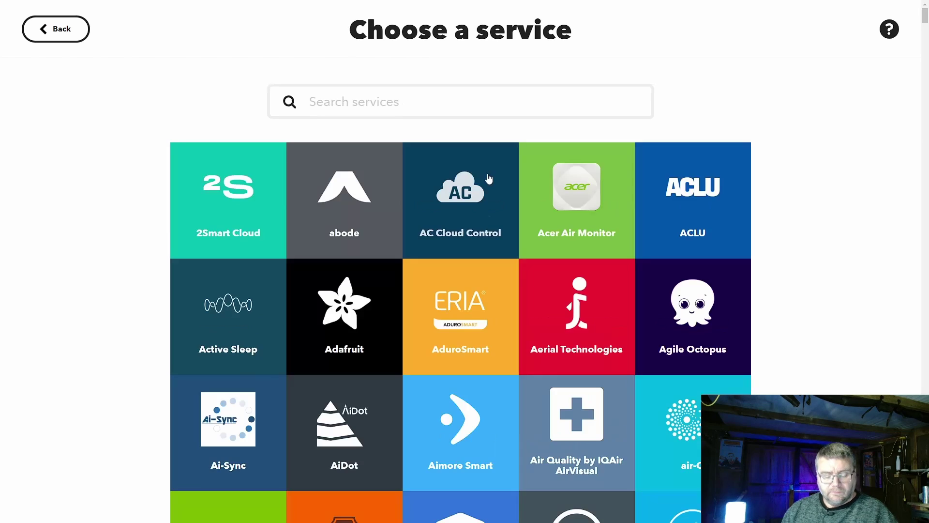
{"action": "type", "text": "go"}
{"action": "left_click", "coordinate": [689, 214]}
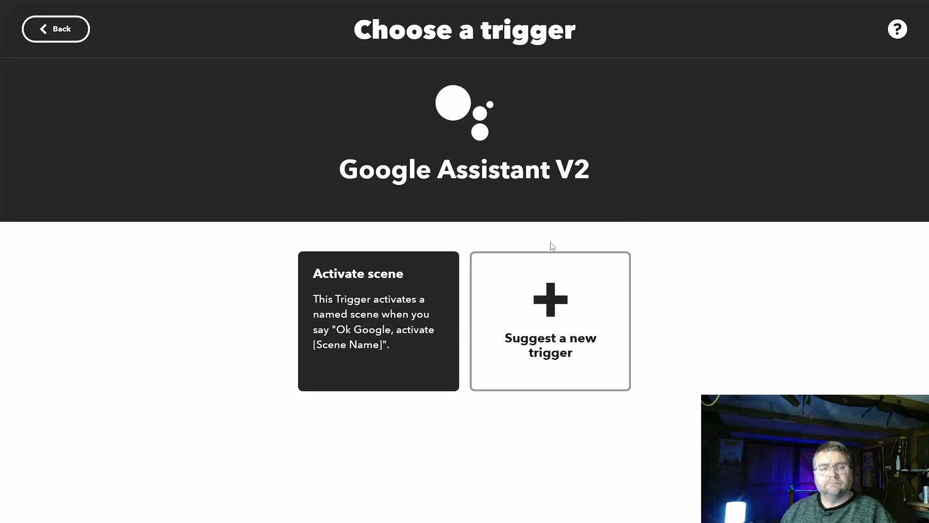
{"action": "left_click", "coordinate": [393, 275]}
{"action": "left_click", "coordinate": [432, 253]}
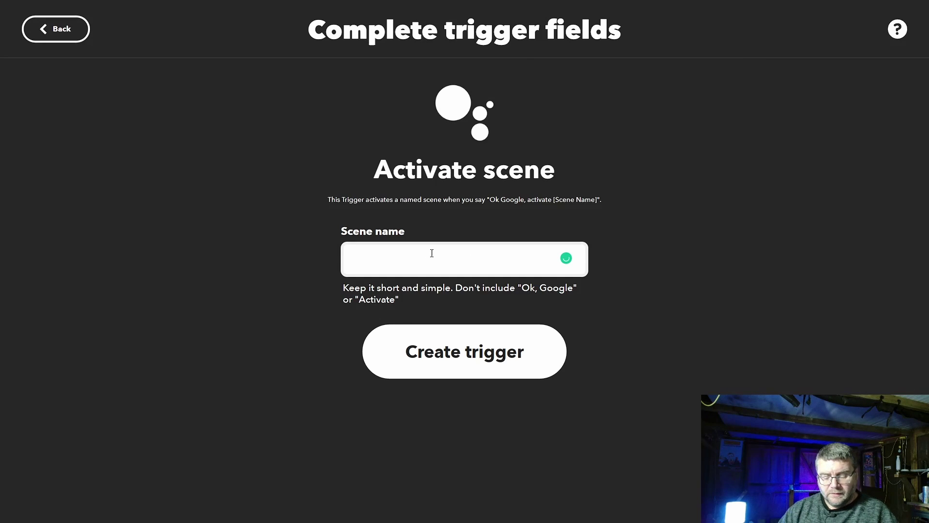
{"action": "type", "text": "light off"}
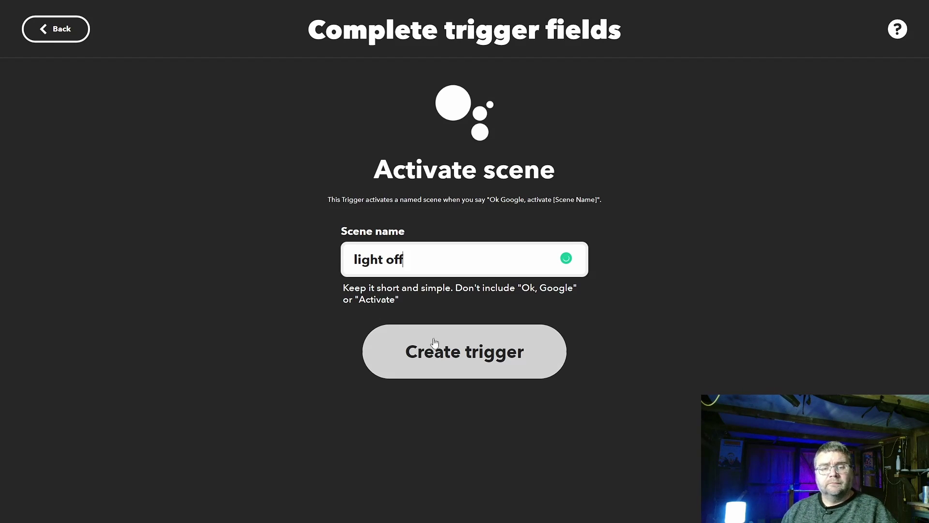
{"action": "left_click", "coordinate": [461, 351]}
Add an Adafruit action sending #000000 to the col feed
{"action": "left_click", "coordinate": [596, 319]}
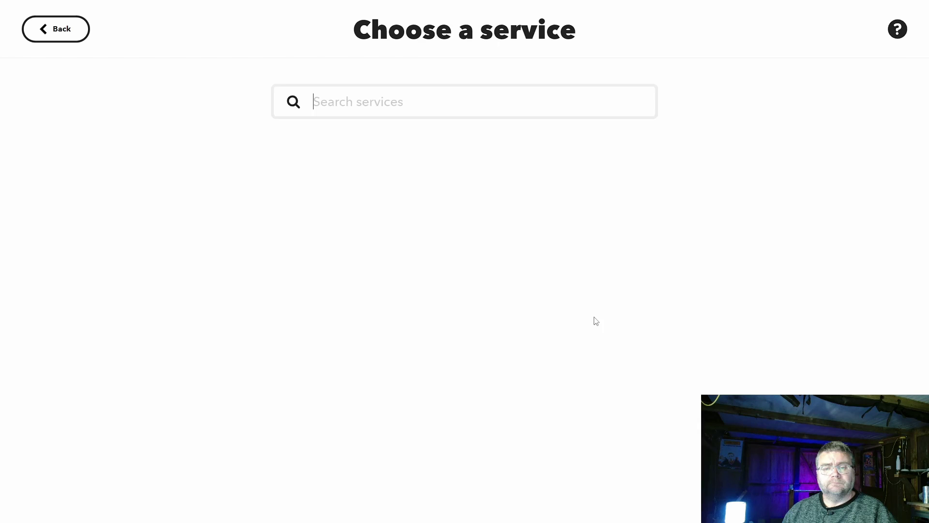
{"action": "left_click", "coordinate": [671, 205]}
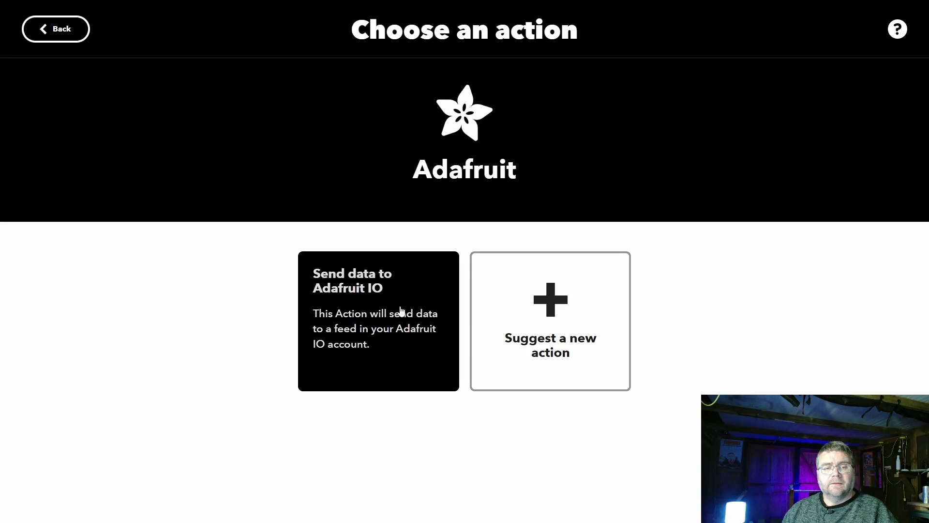
{"action": "left_click", "coordinate": [399, 311]}
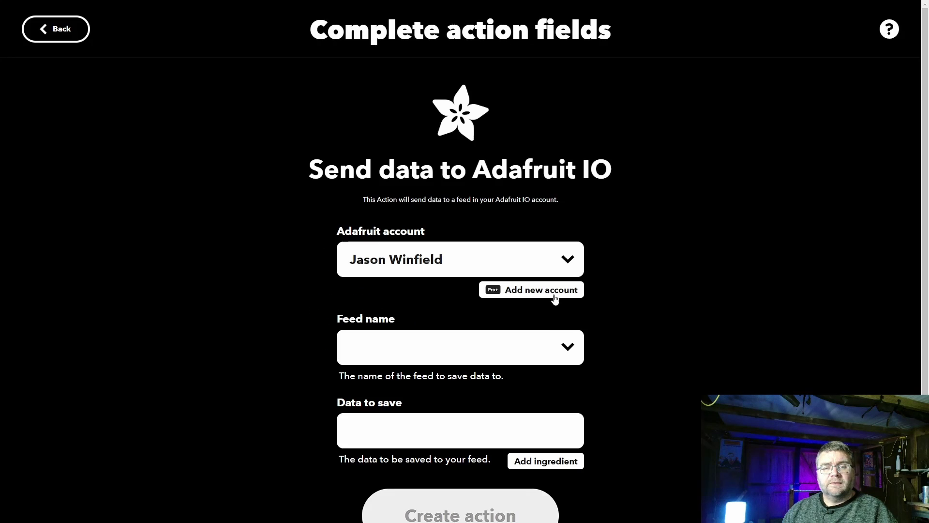
{"action": "left_click", "coordinate": [533, 347]}
{"action": "left_click", "coordinate": [532, 346]}
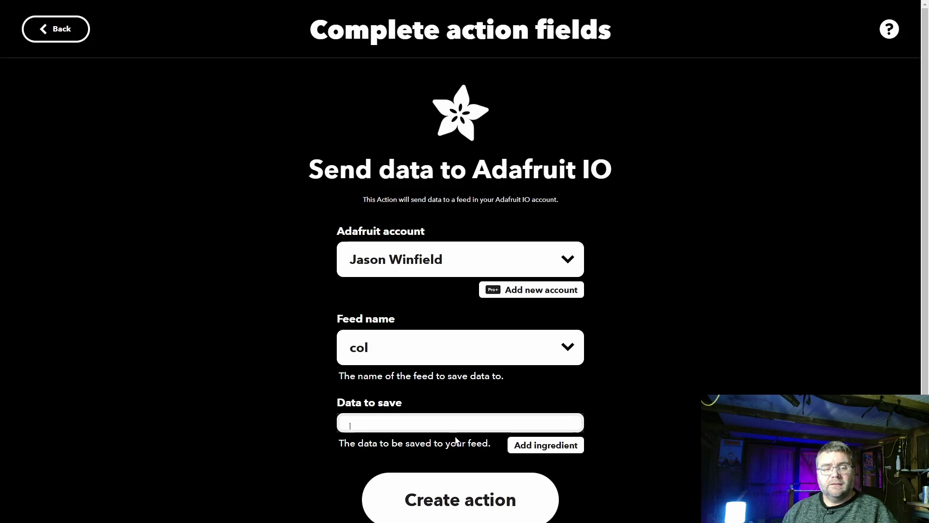
{"action": "left_click", "coordinate": [458, 438]}
{"action": "type", "text": "#"}
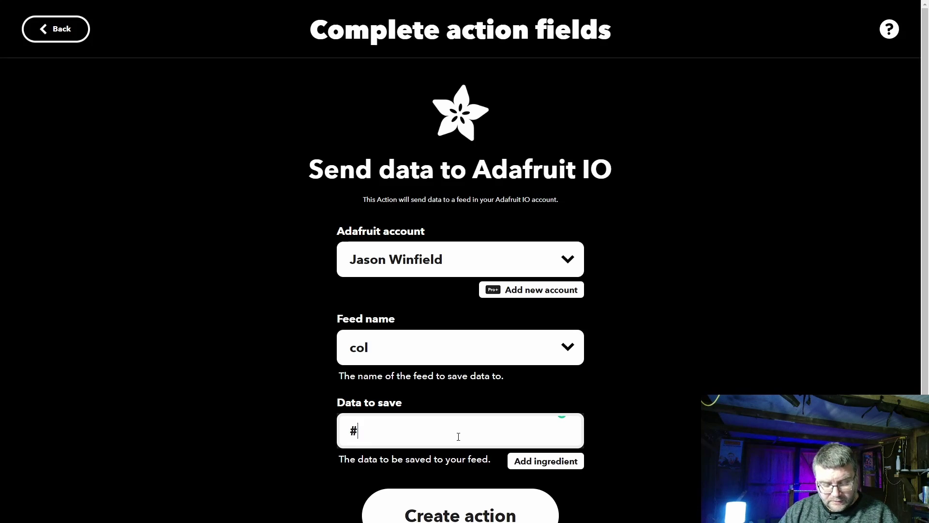
{"action": "type", "text": "000000"}
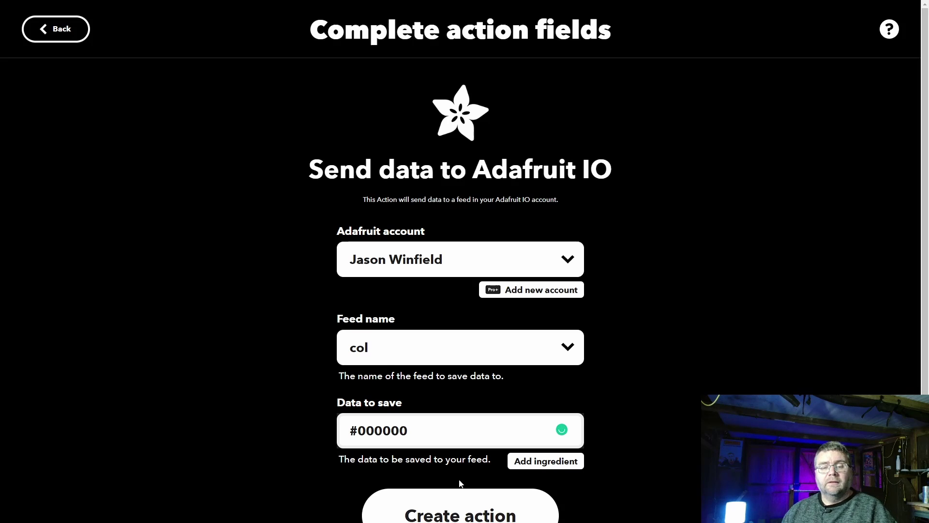
{"action": "left_click", "coordinate": [453, 509]}
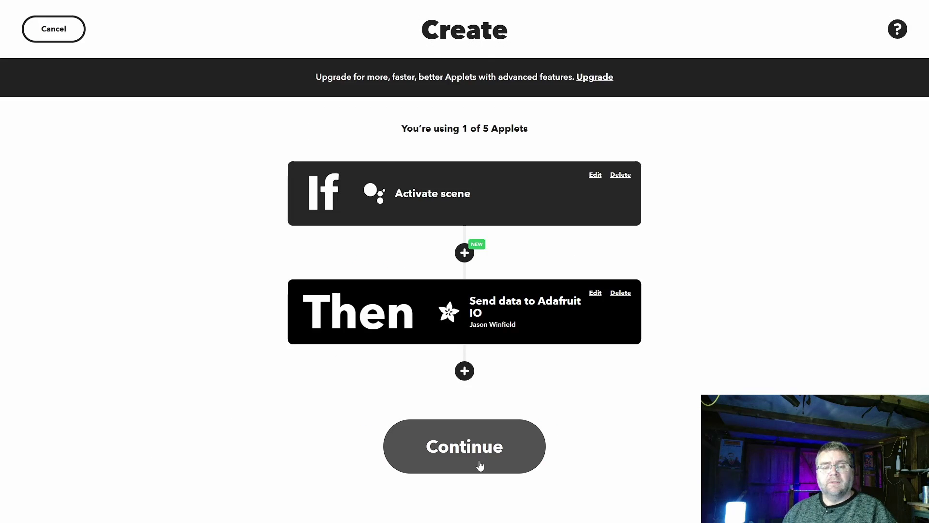
Review the 'light off' applet and finish connecting it
{"action": "left_click", "coordinate": [479, 463]}
{"action": "left_click", "coordinate": [430, 370]}
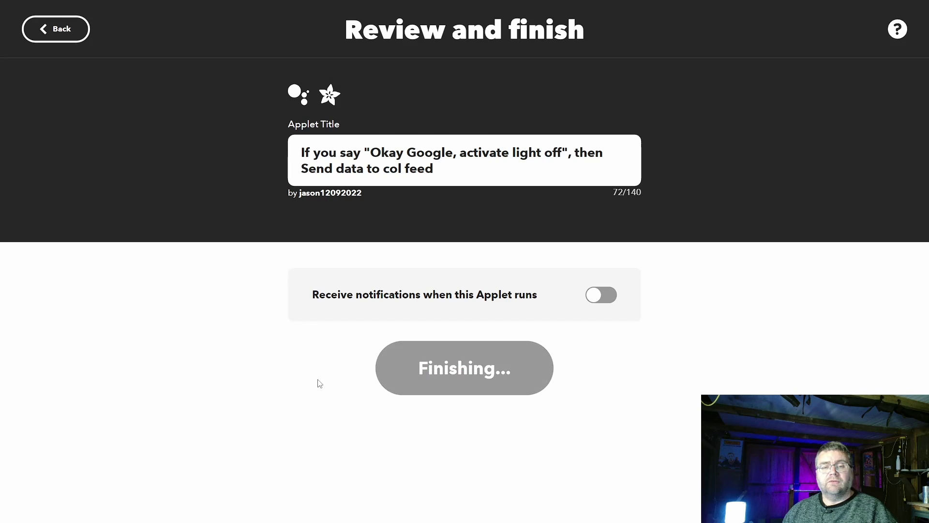